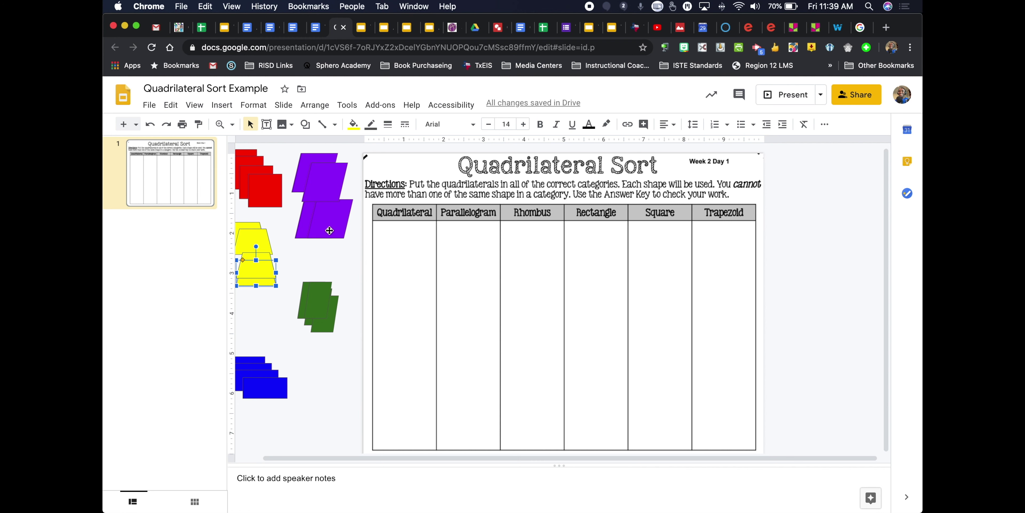
Step: Sort one purple parallelogram, green parallelogram, blue rectangle, red square and yellow trapezoid into their matching columns
left_click_drag(329, 230, 398, 271)
left_click_drag(318, 307, 469, 266)
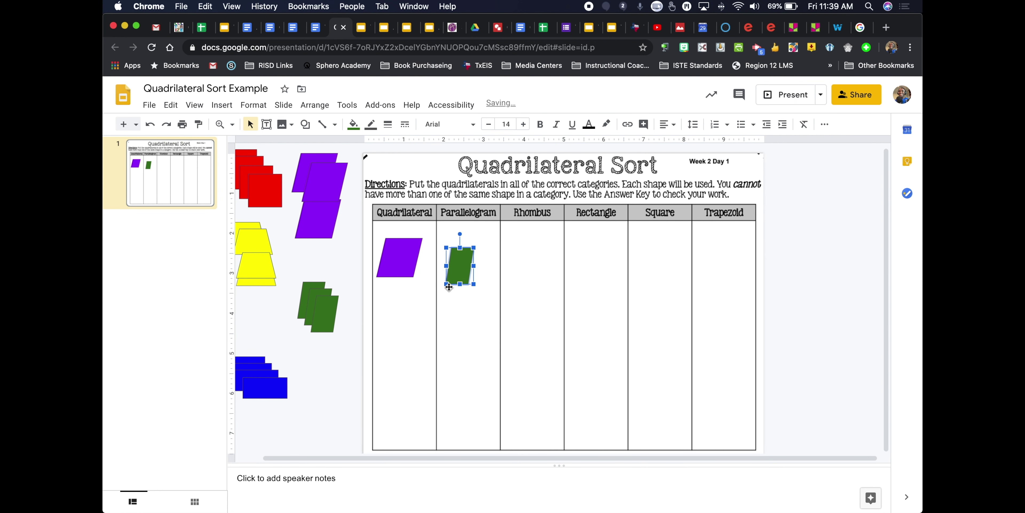
left_click_drag(266, 389, 594, 271)
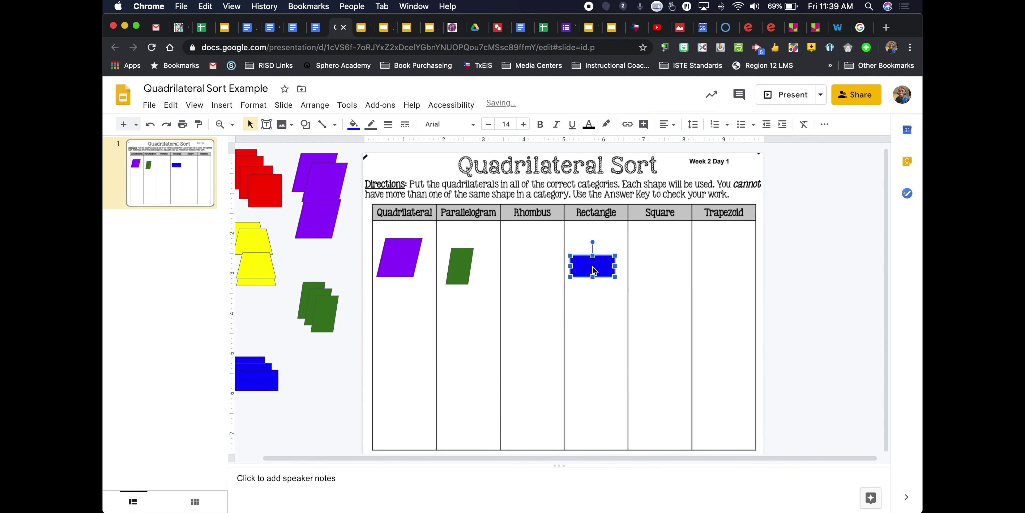
left_click_drag(258, 193, 664, 321)
left_click_drag(261, 265, 726, 292)
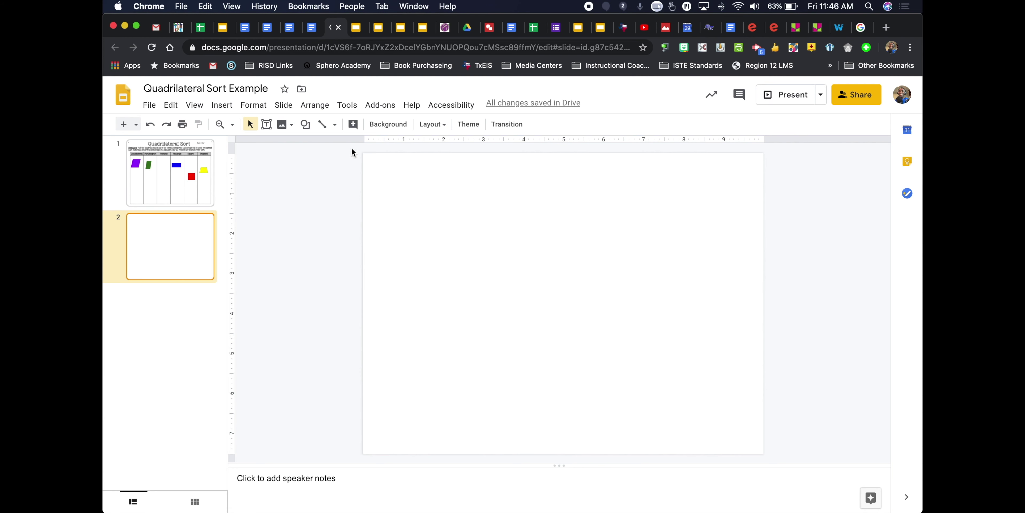
Step: Switch to the Google Drive tab showing the 4th Math March 30 - April 3 PDF
left_click(468, 27)
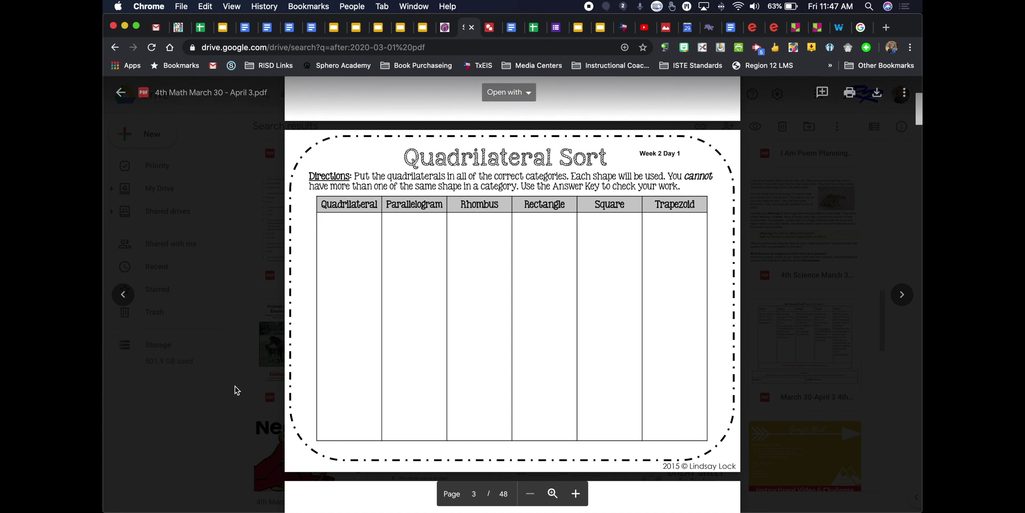
Step: Return to the Quadrilateral Sort Example presentation tab
left_click(336, 34)
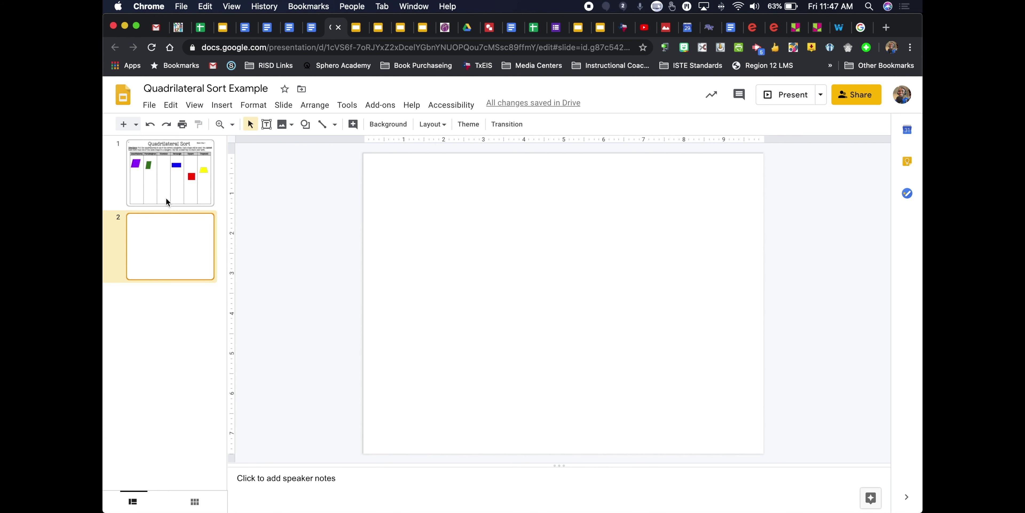
Step: Reset slide 2's background to the theme's Quadrilateral Sort worksheet image and confirm
right_click(167, 248)
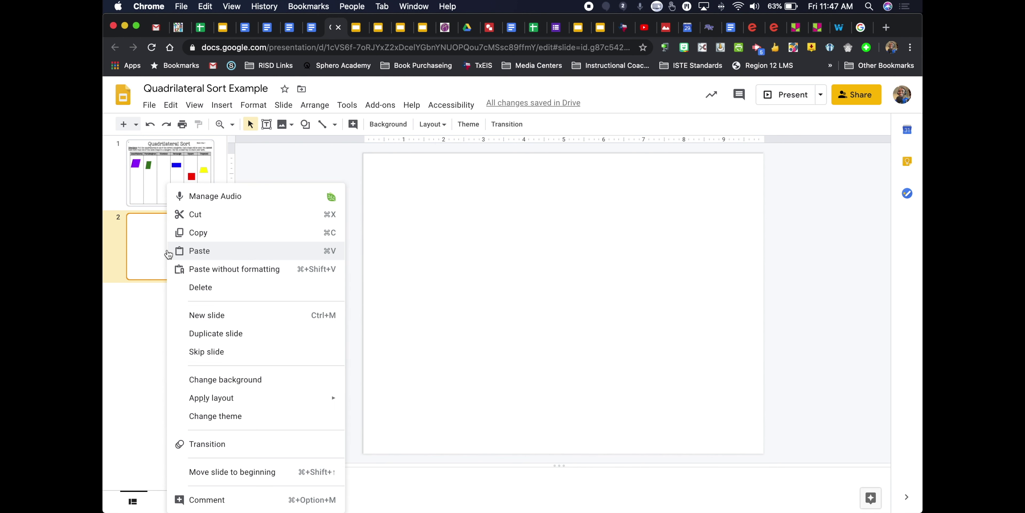
left_click(150, 250)
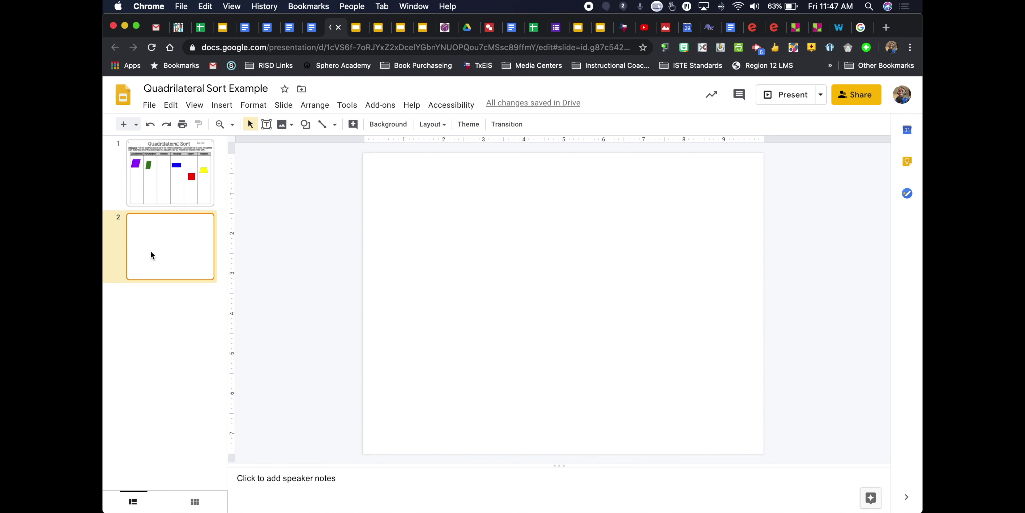
left_click(387, 124)
left_click(553, 293)
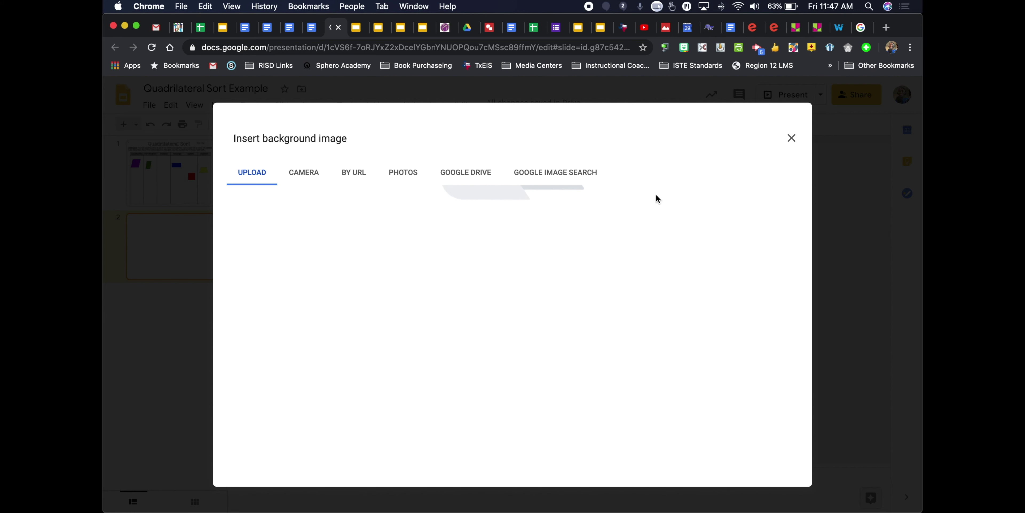
left_click(792, 139)
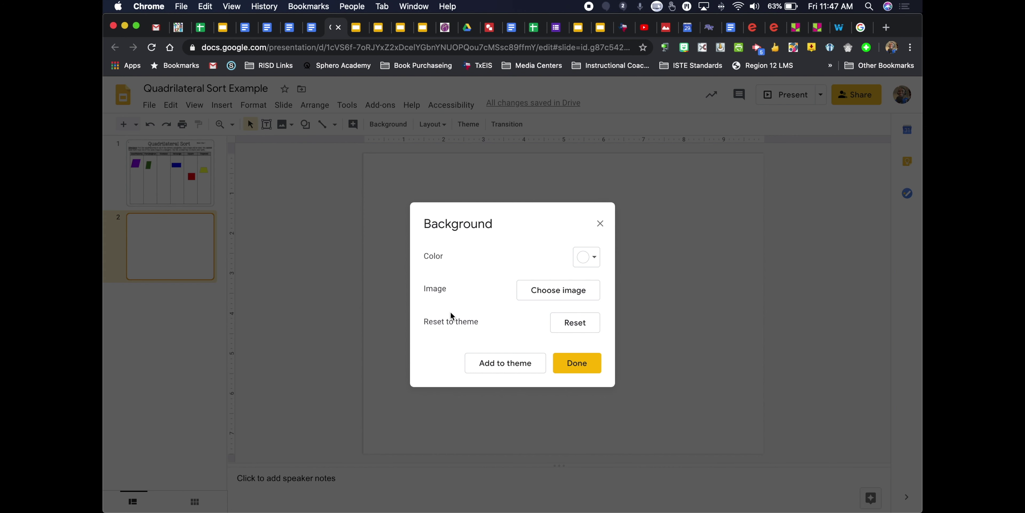
left_click(572, 323)
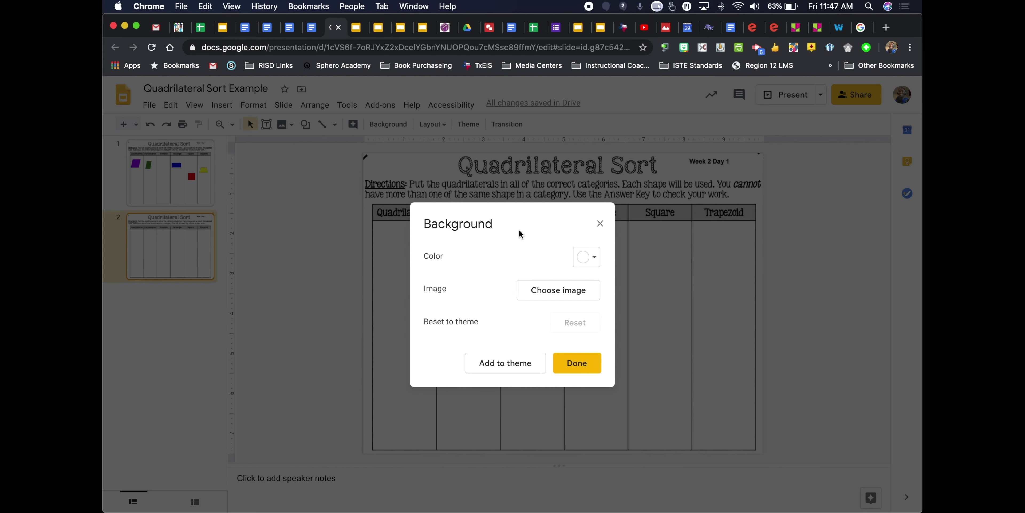
left_click(578, 363)
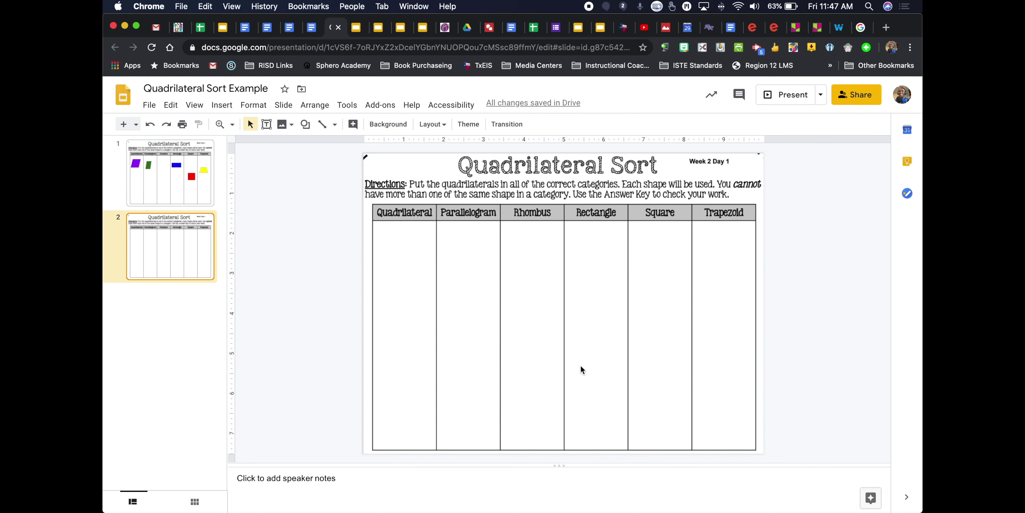
left_click(491, 242)
left_click(169, 173)
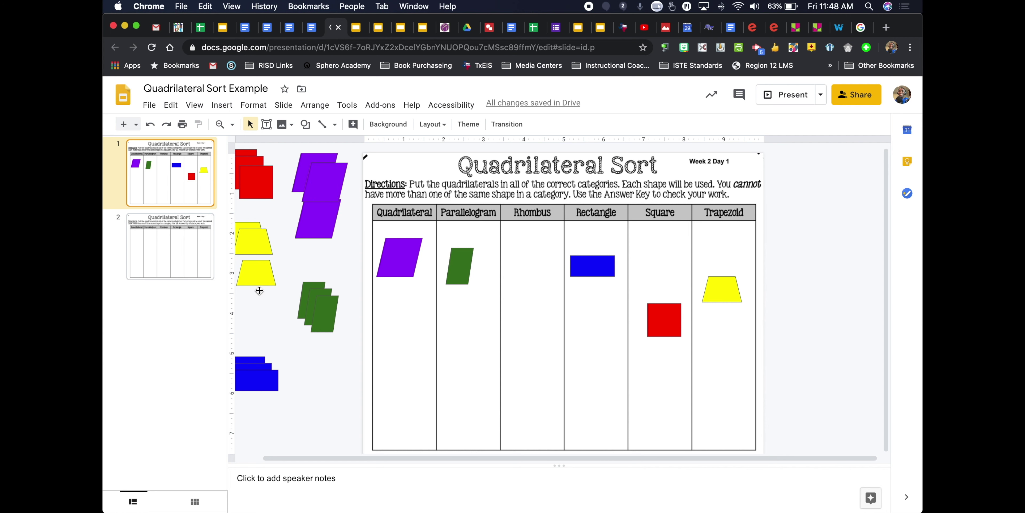
left_click(140, 249)
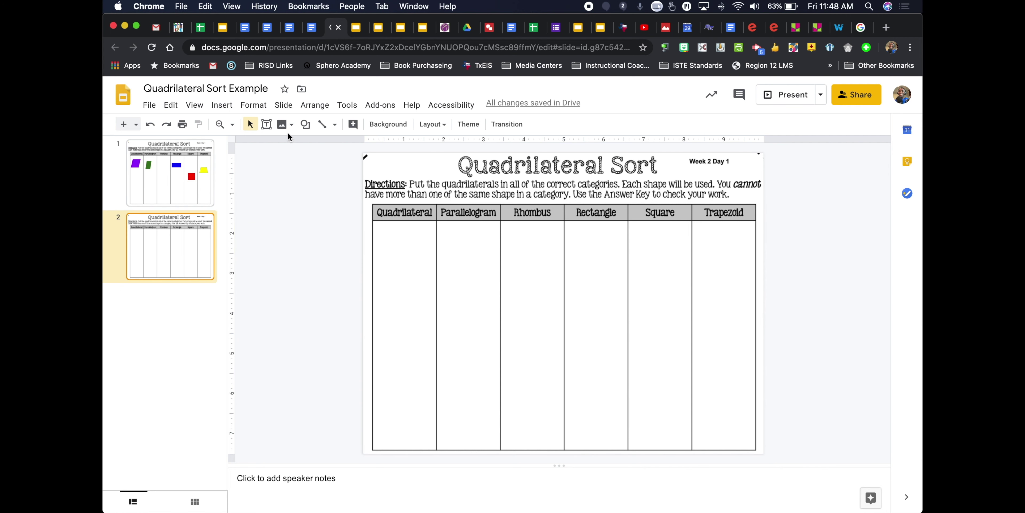
Step: Draw a square left of the worksheet and duplicate it into an offset stack
left_click(309, 127)
mouse_move(340, 146)
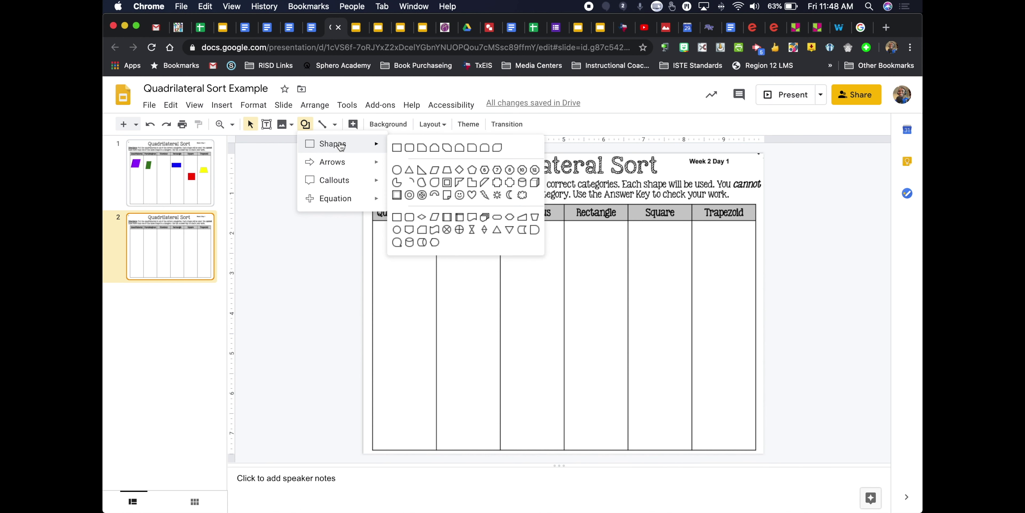
left_click(397, 147)
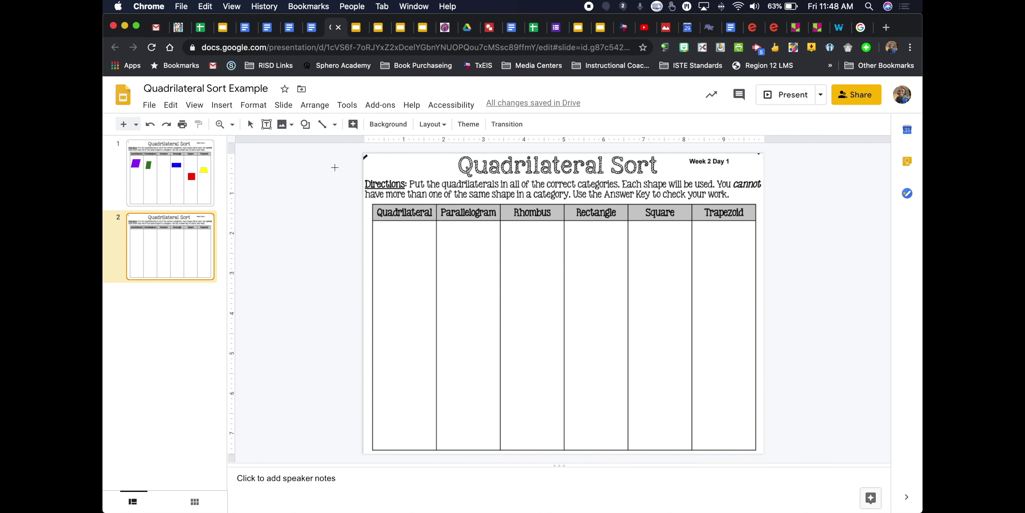
left_click_drag(261, 171, 311, 215)
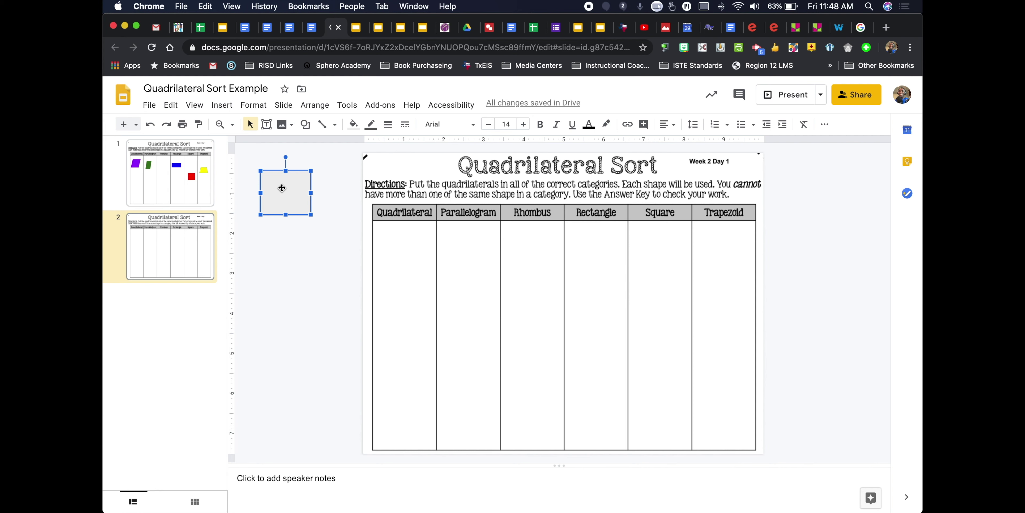
key("super+d")
key("super+d")
key("super+d")
key("super+d")
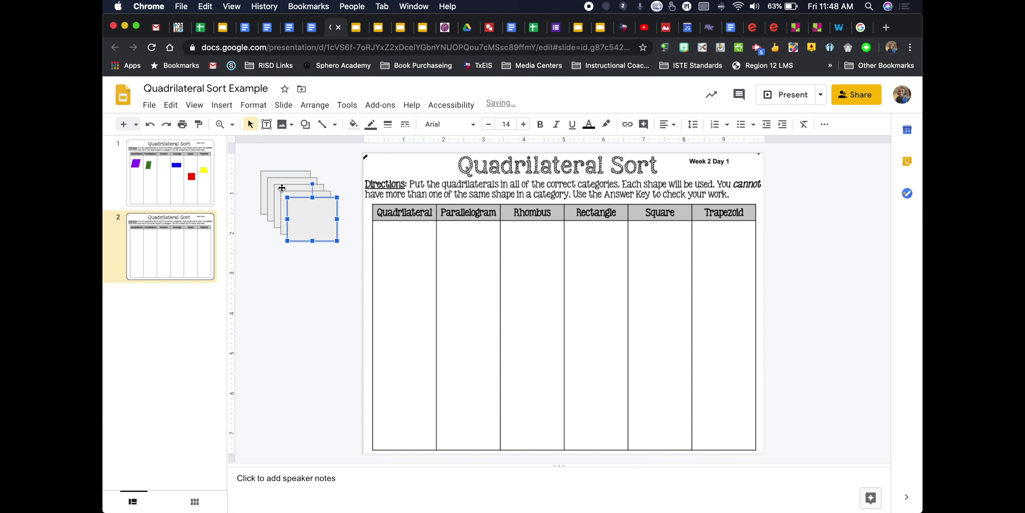
Step: Draw a right triangle below the squares and duplicate it into a stack
left_click(305, 124)
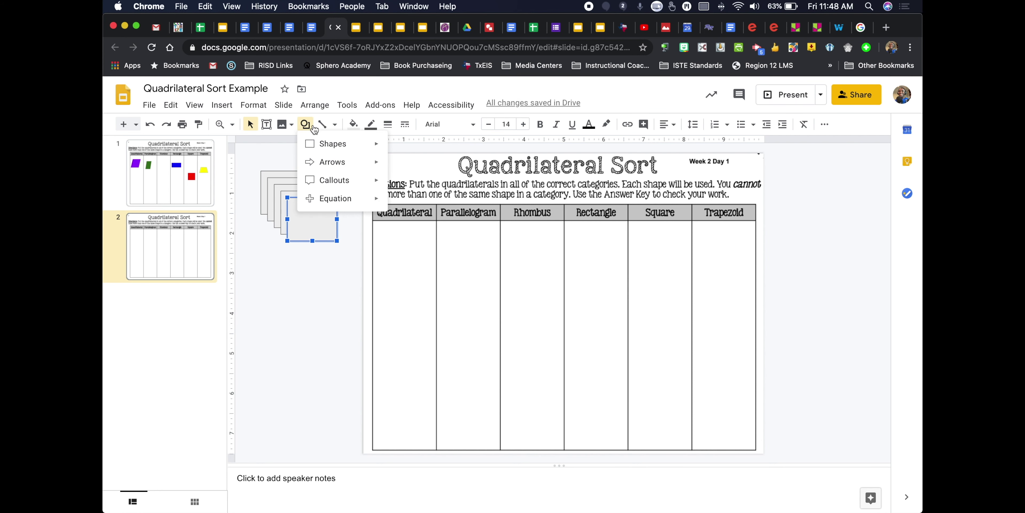
mouse_move(331, 143)
left_click(433, 170)
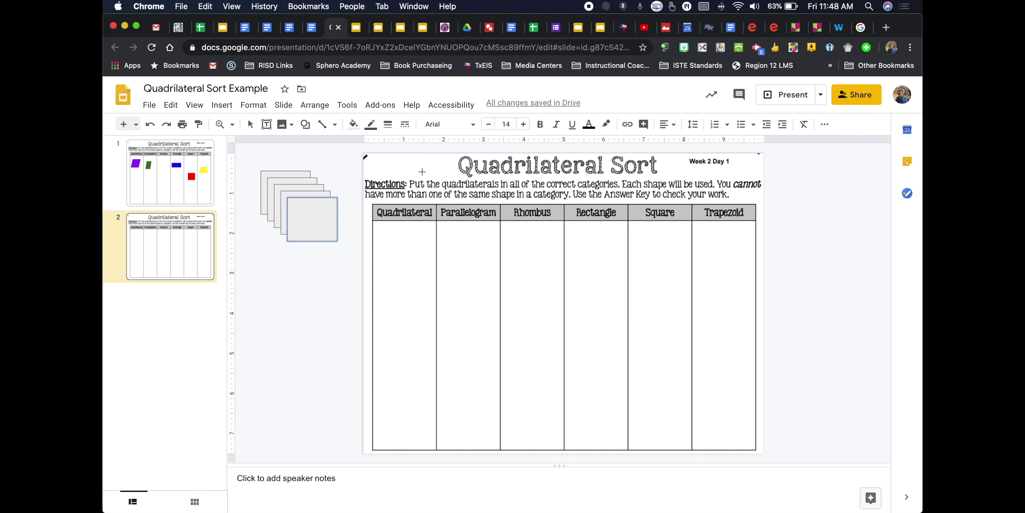
left_click_drag(257, 261, 297, 327)
key("super+d")
key("super+d")
key("super+d")
key("super+d")
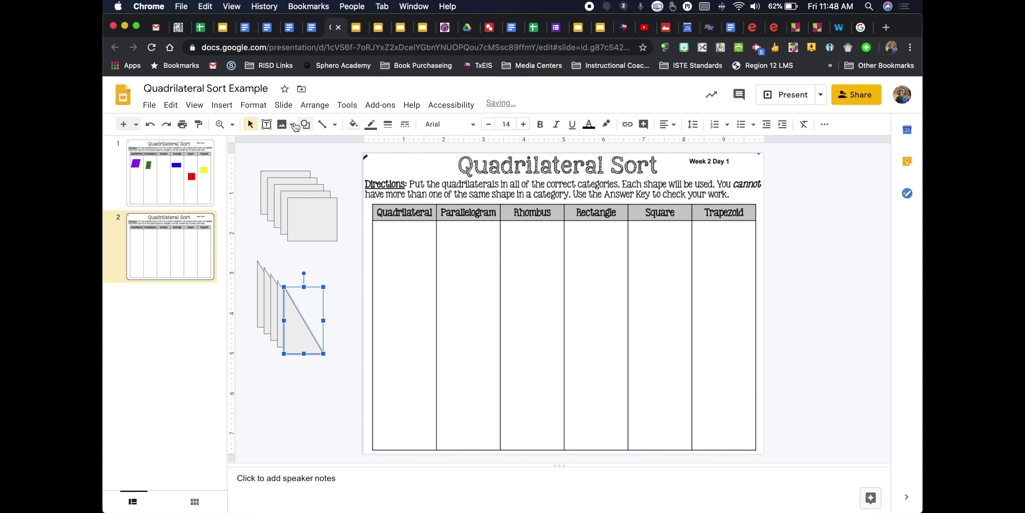
Step: Place a trapezoid below the triangles and duplicate it into a stack
left_click(313, 129)
mouse_move(373, 148)
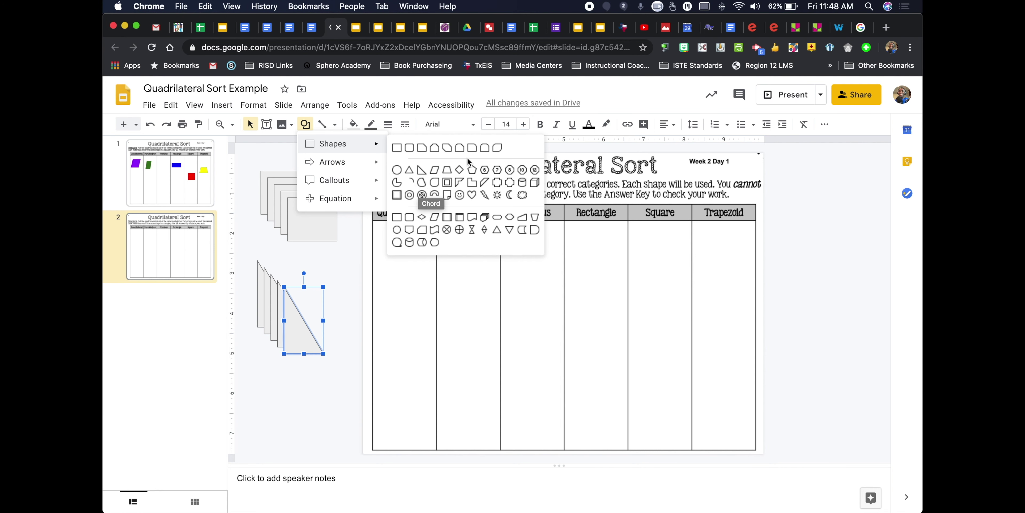
left_click(447, 170)
left_click(253, 386)
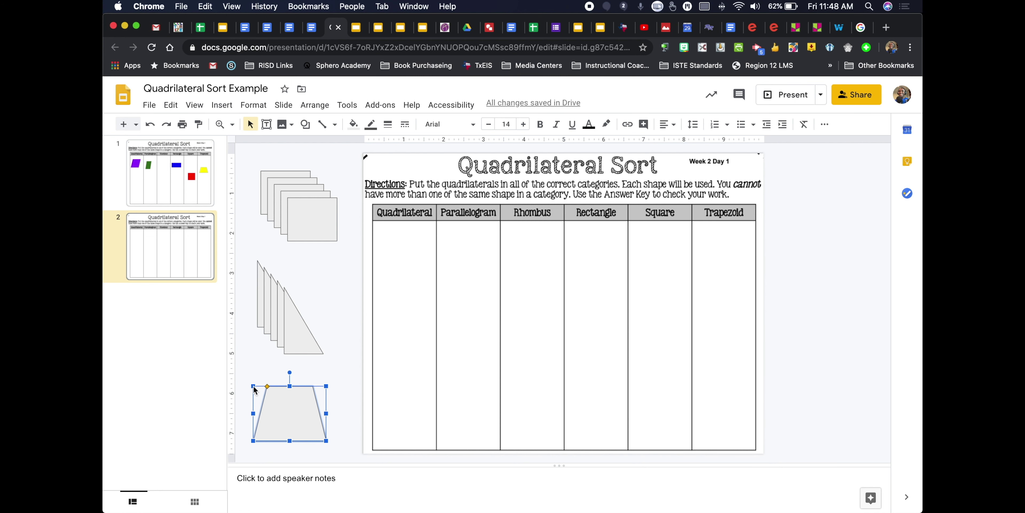
key("super+d")
key("super+d")
key("super+d")
key("super+d")
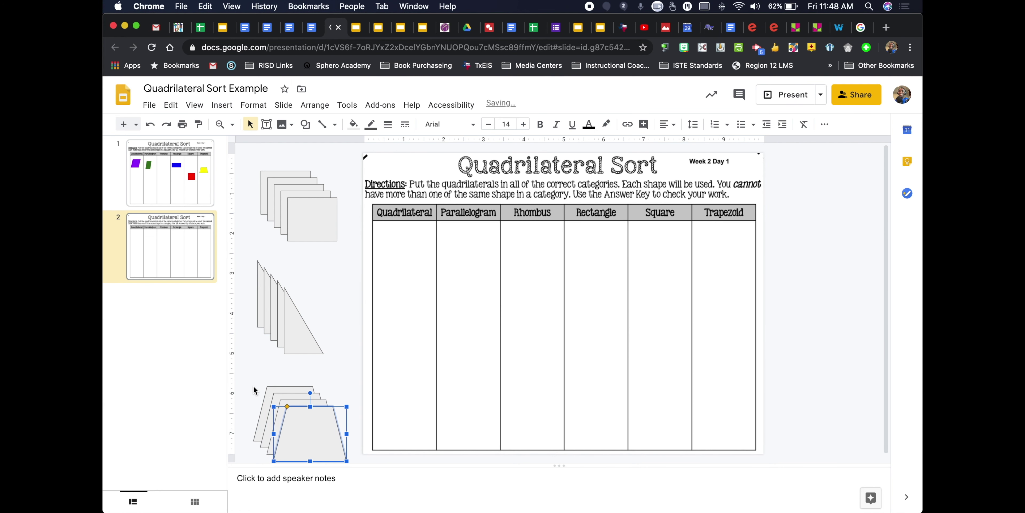
scroll(251, 153, "down", 1)
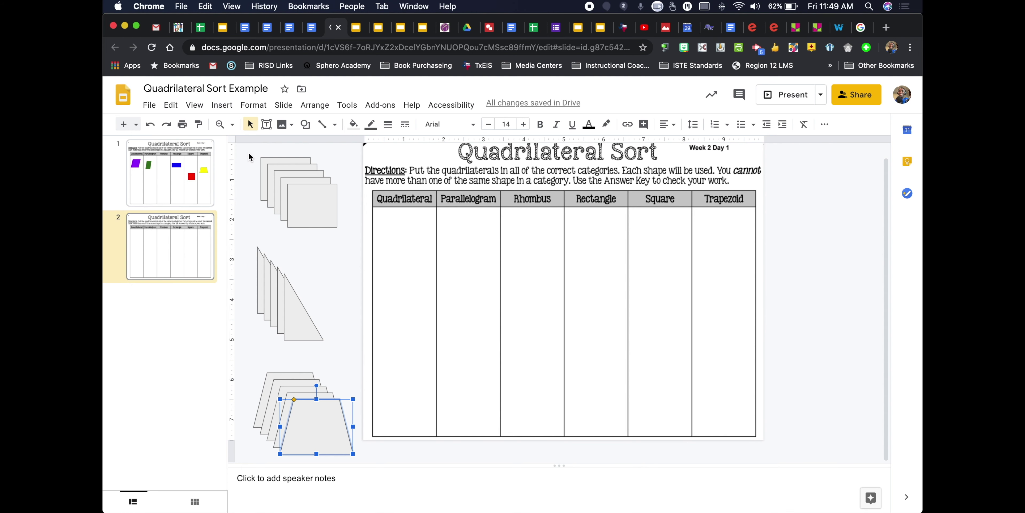
Step: Fill the whole square stack with red
left_click_drag(247, 152, 346, 233)
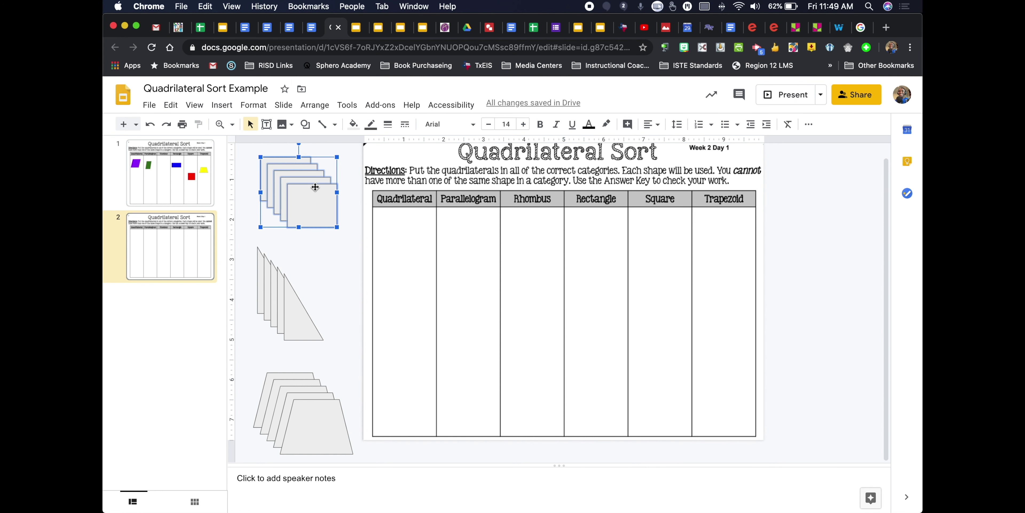
left_click(354, 124)
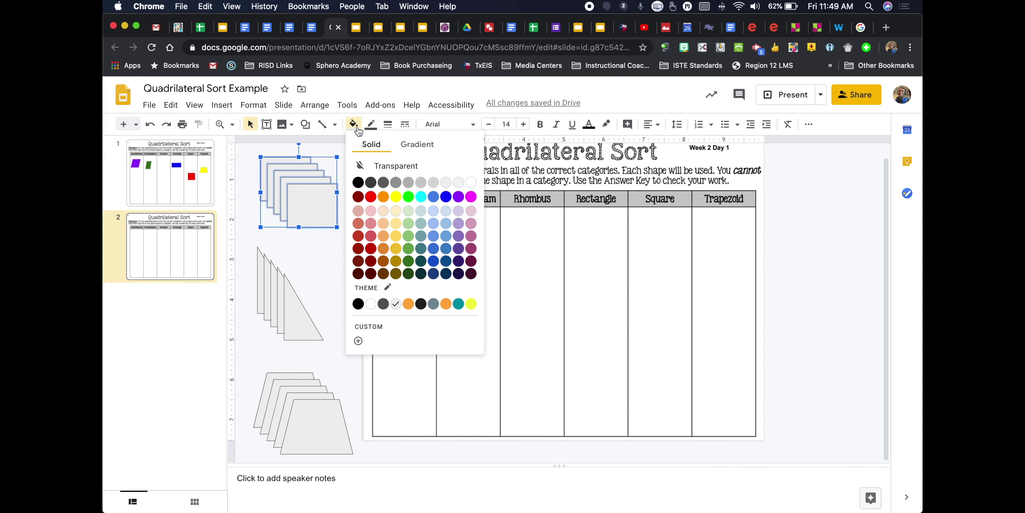
left_click(373, 198)
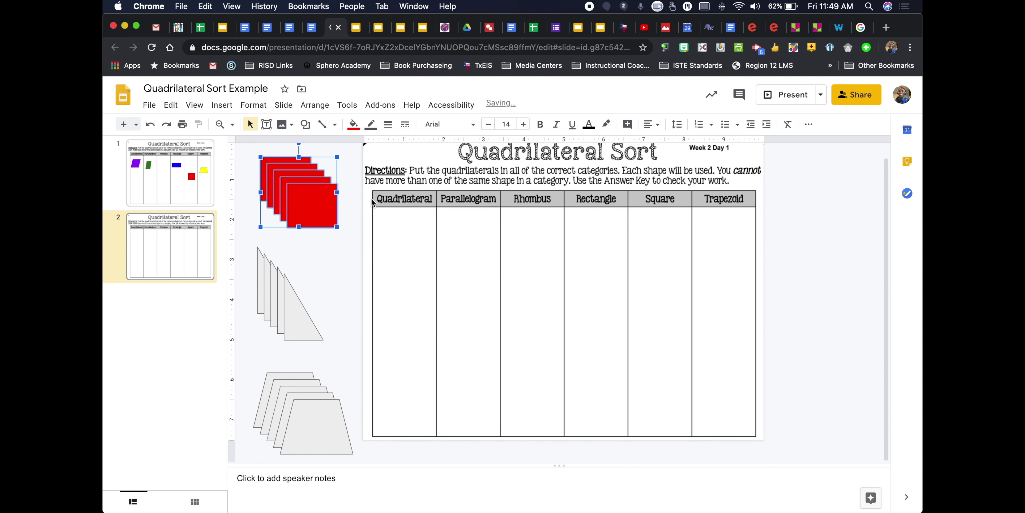
left_click(252, 246)
Step: Fill the whole triangle stack with blue
left_click_drag(253, 245, 329, 347)
left_click(353, 124)
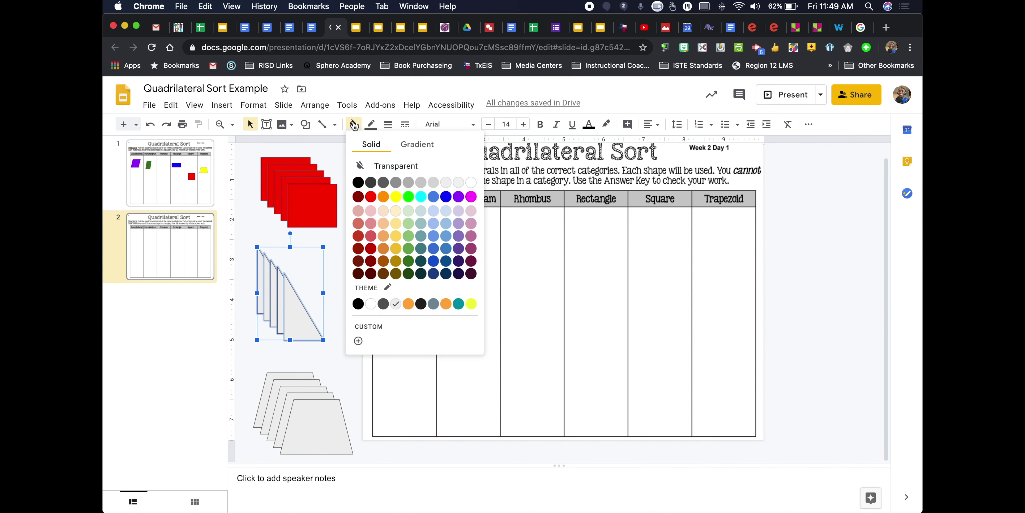
left_click(446, 197)
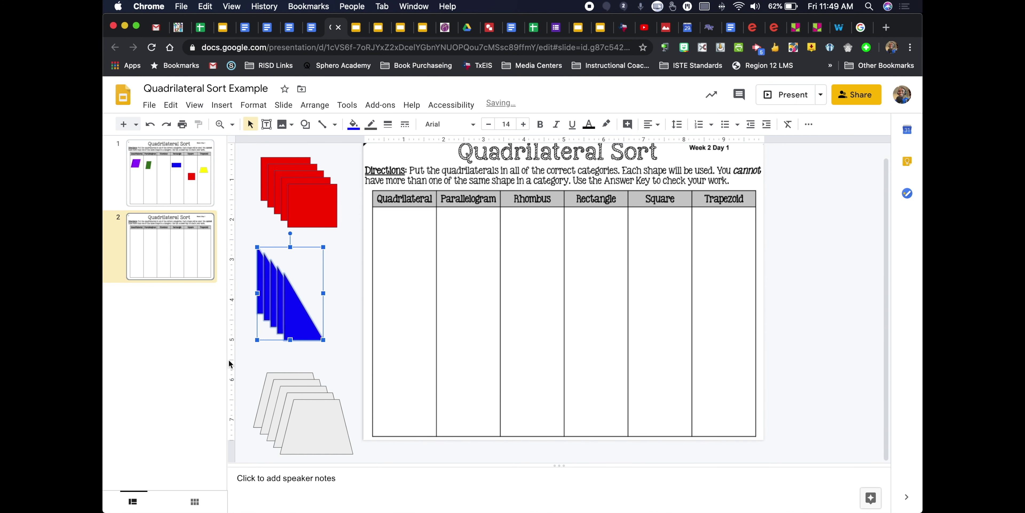
Step: Fill the trapezoid stack with cyan and test moving the front trapezoid
left_click_drag(252, 372, 357, 461)
left_click(353, 124)
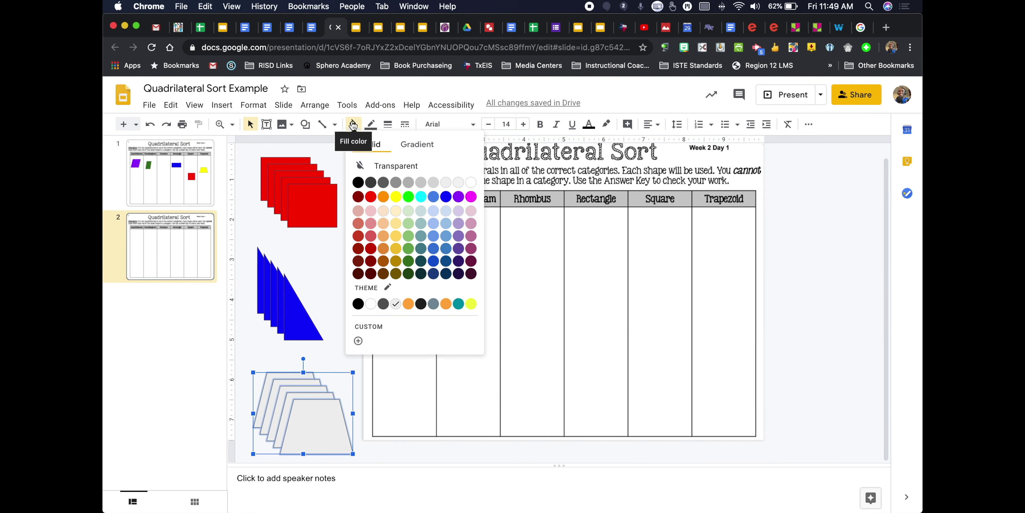
left_click(421, 196)
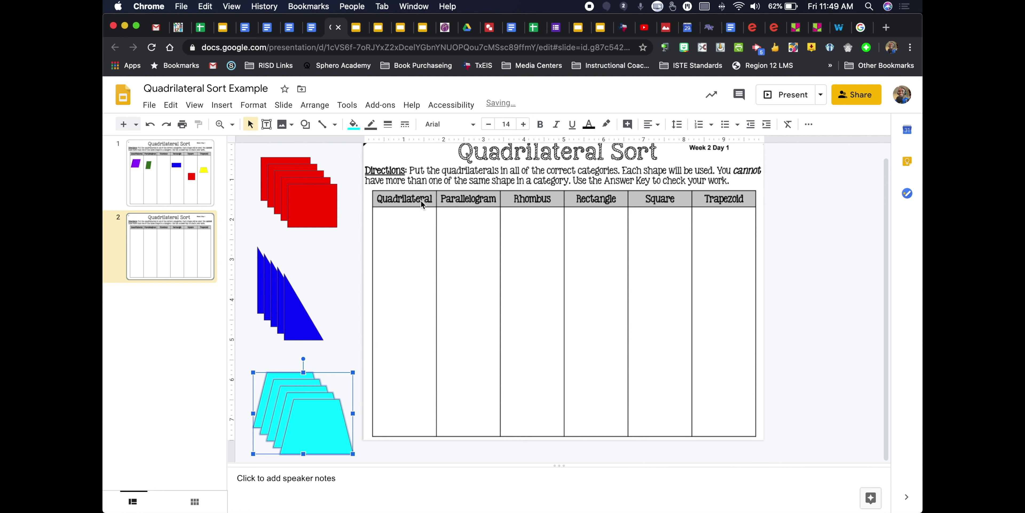
left_click(345, 297)
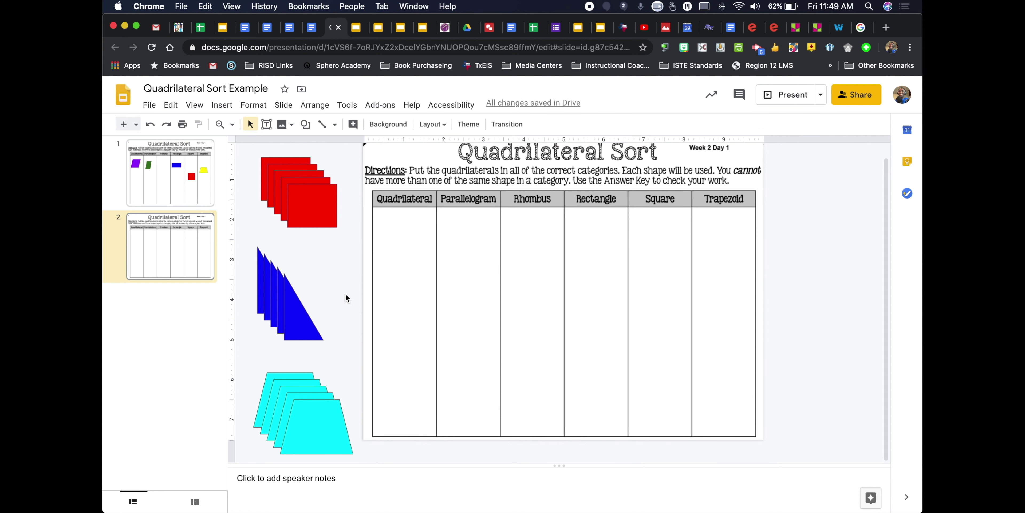
left_click(314, 424)
mouse_move(314, 423)
left_mouse_down()
mouse_move(601, 199)
mouse_move(570, 256)
mouse_move(387, 409)
mouse_move(317, 426)
left_mouse_up()
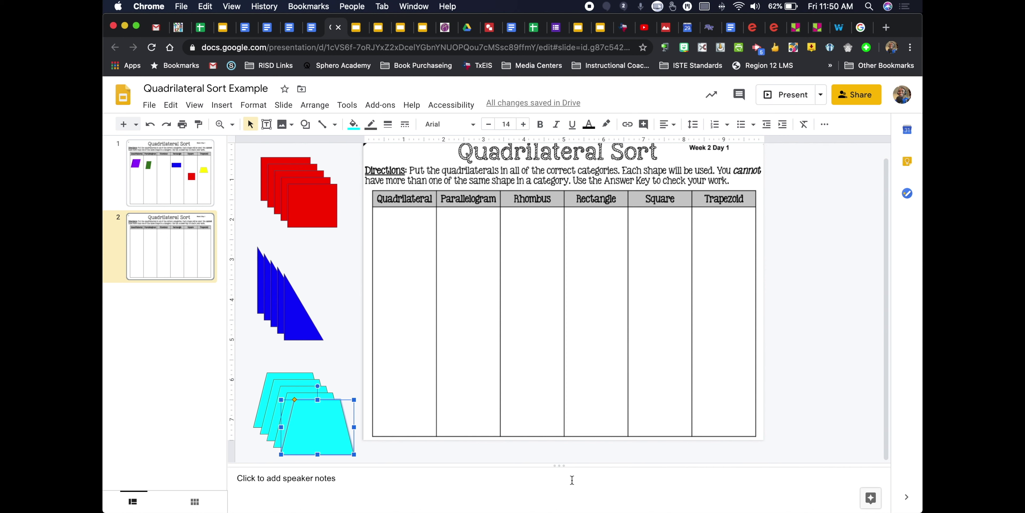
Step: Scroll up to view the Traits presentation's worksheet slide
scroll(720, 368, "up", 1)
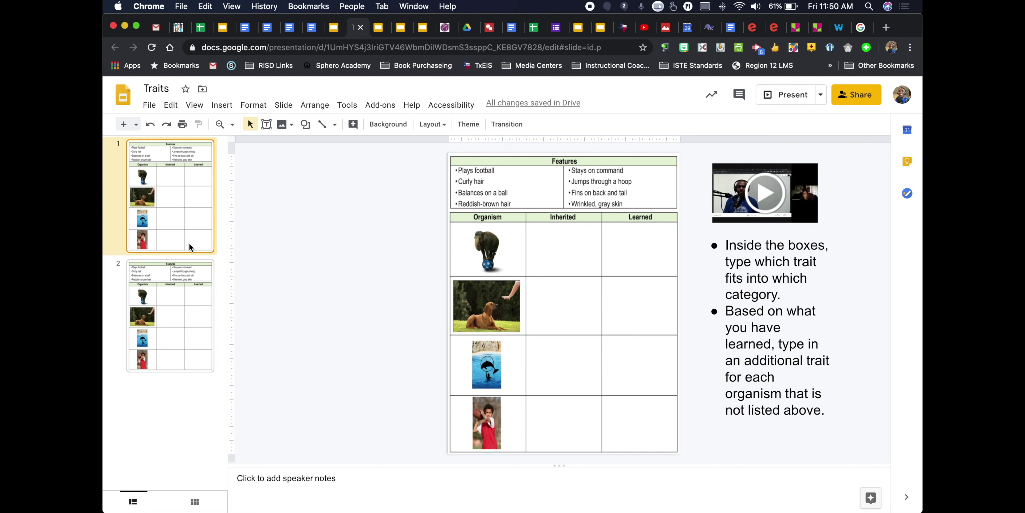
Step: Apply a custom 8.5 × 11 inch page size in Page setup
left_click(150, 107)
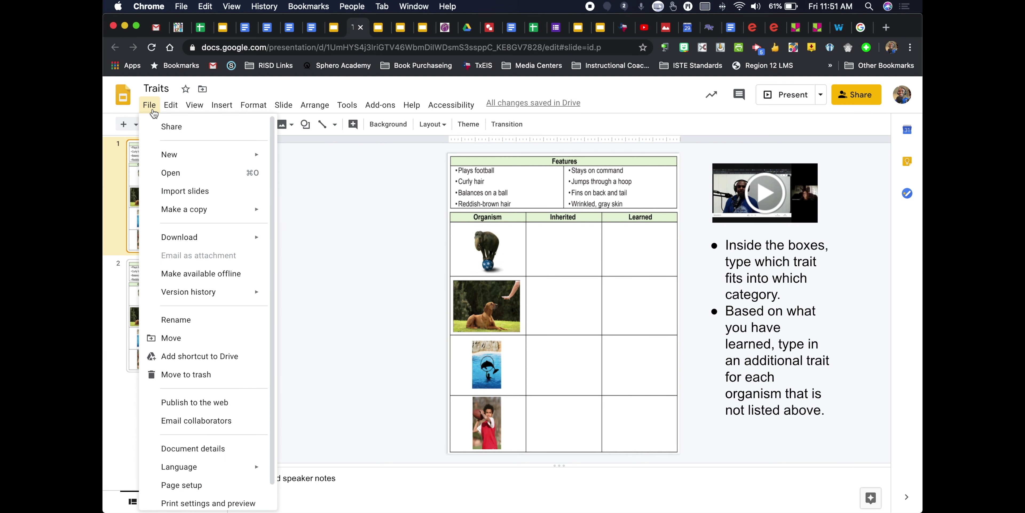
left_click(189, 486)
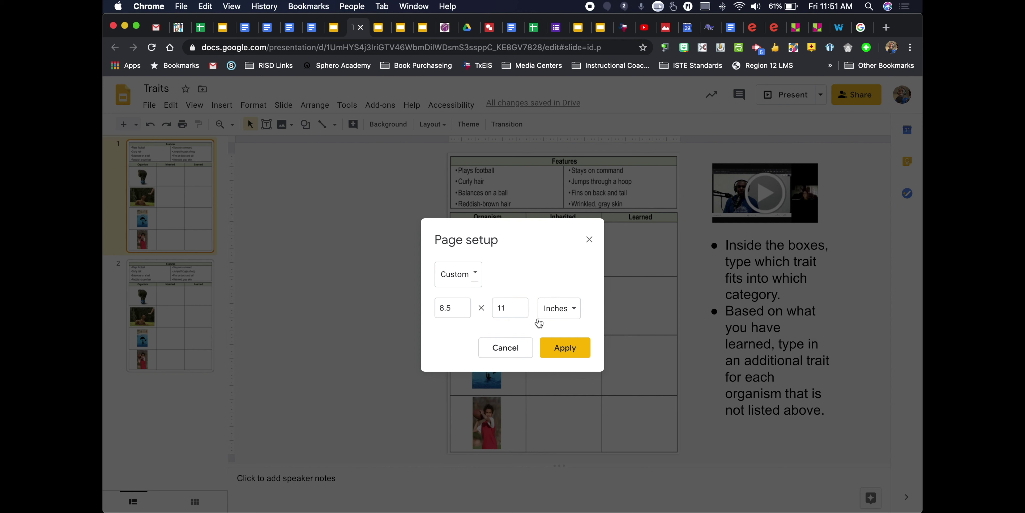
left_click(565, 348)
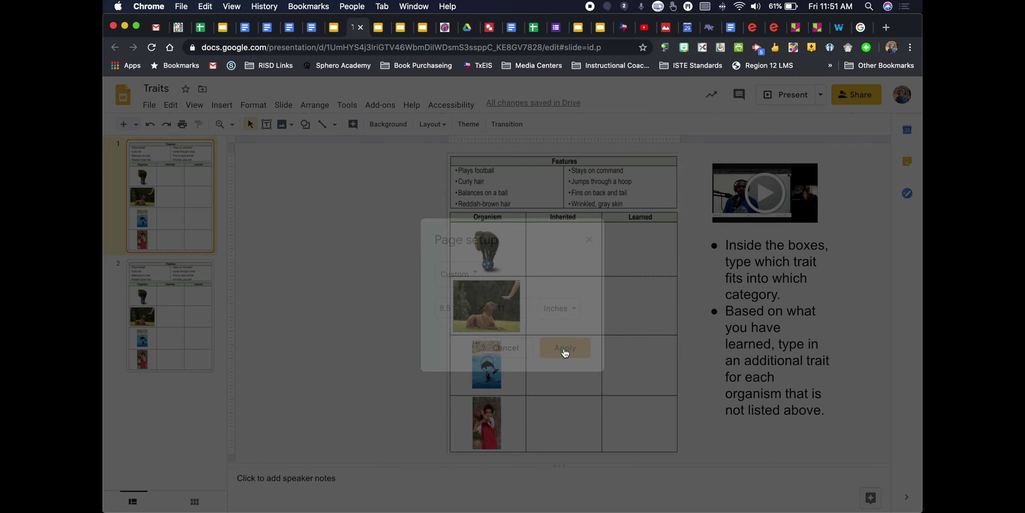